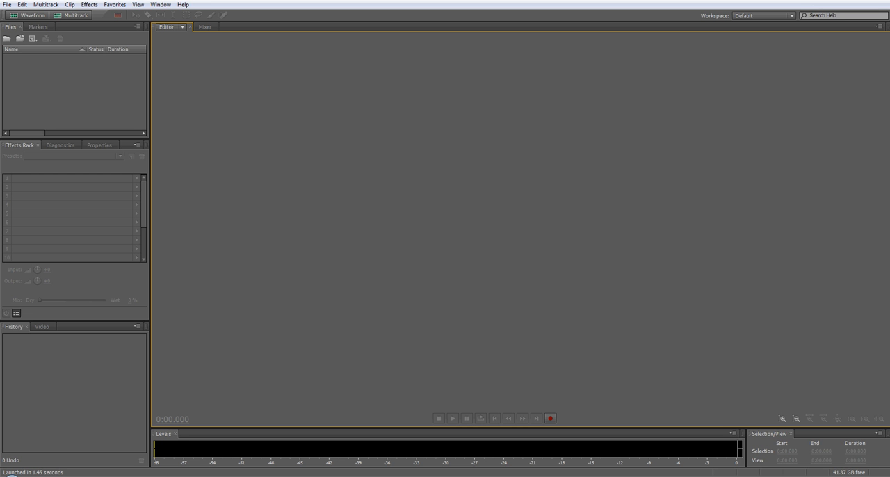
# Create a 44100 Hz, 16-bit stereo audio file named NewVoice and record a voice take of about 4.2 seconds.
pyautogui.click(30, 16)
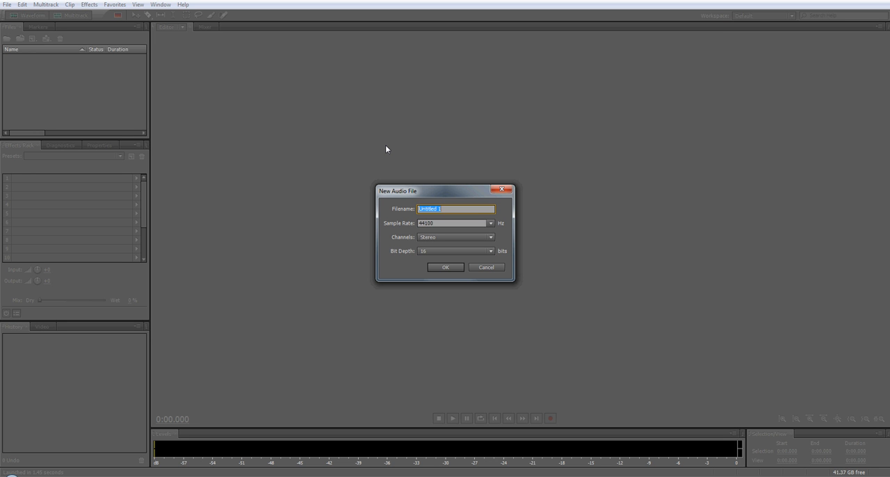
pyautogui.write('NewVoice')
pyautogui.click(442, 267)
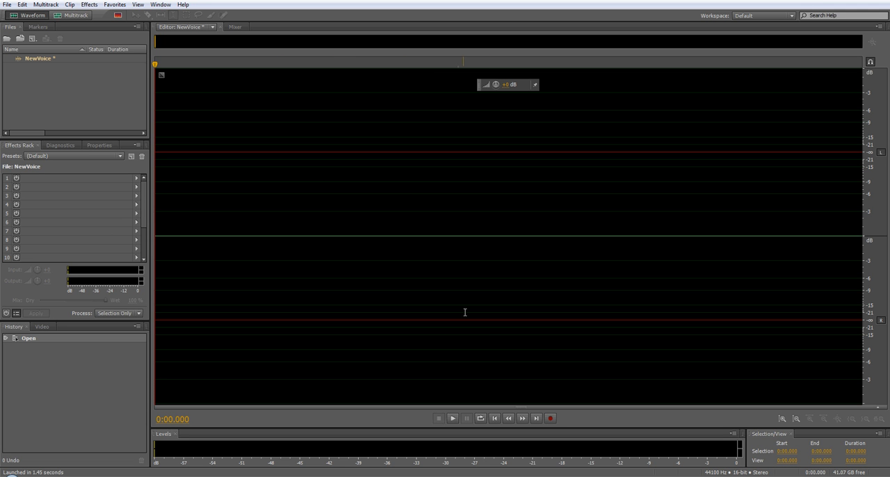
pyautogui.click(548, 418)
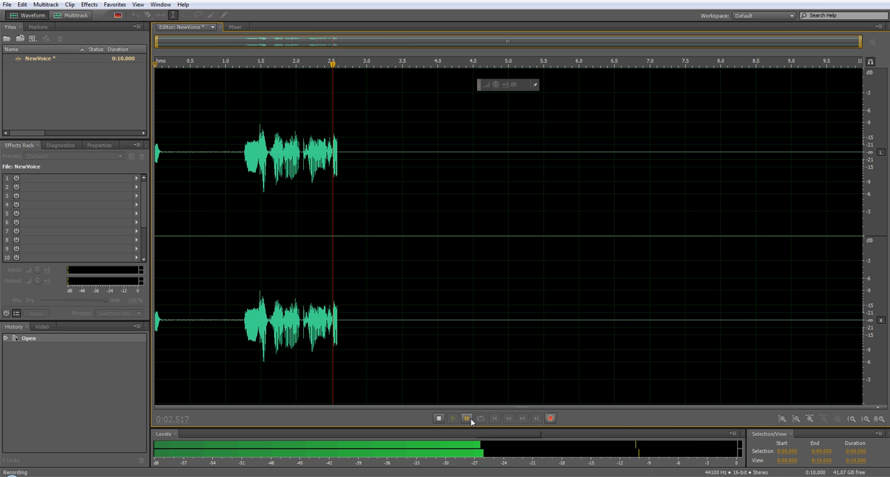
pyautogui.click(439, 417)
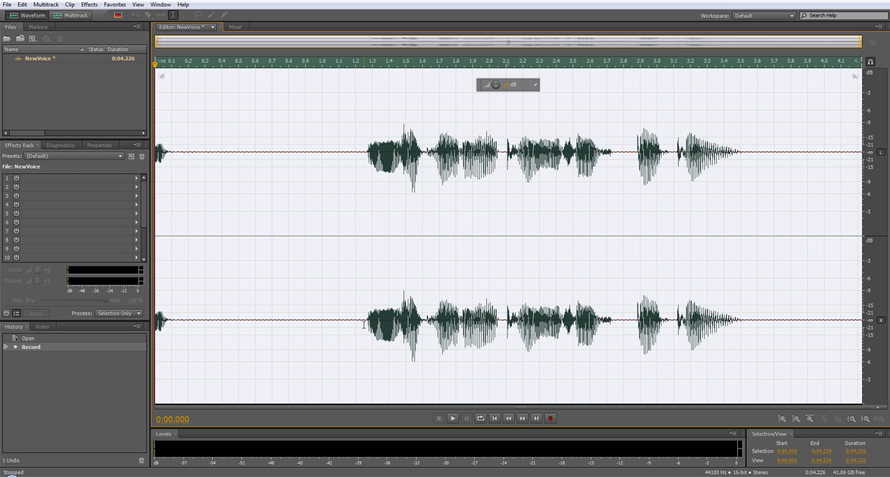
# Delete the silent sections before the first word and after the last word of the recording.
pyautogui.moveTo(366, 323); pyautogui.dragTo(139, 320)
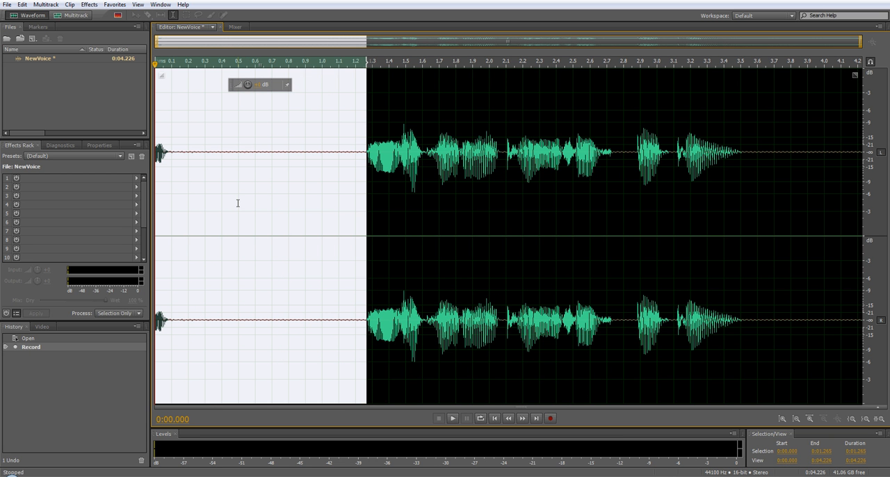
pyautogui.press('Delete')
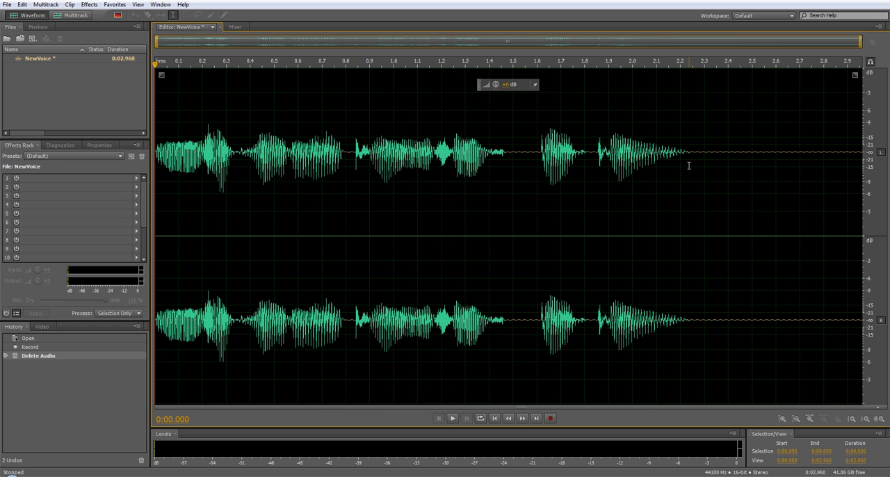
pyautogui.moveTo(696, 164); pyautogui.dragTo(862, 174)
pyautogui.press('Delete')
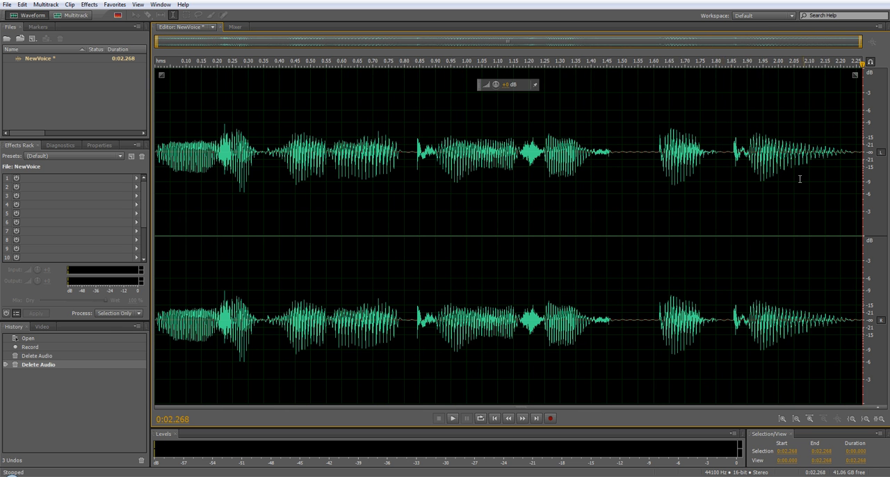
# Play back the whole trimmed recording and normalize it to 100%, with all channels treated equally.
pyautogui.doubleClick(336, 222)
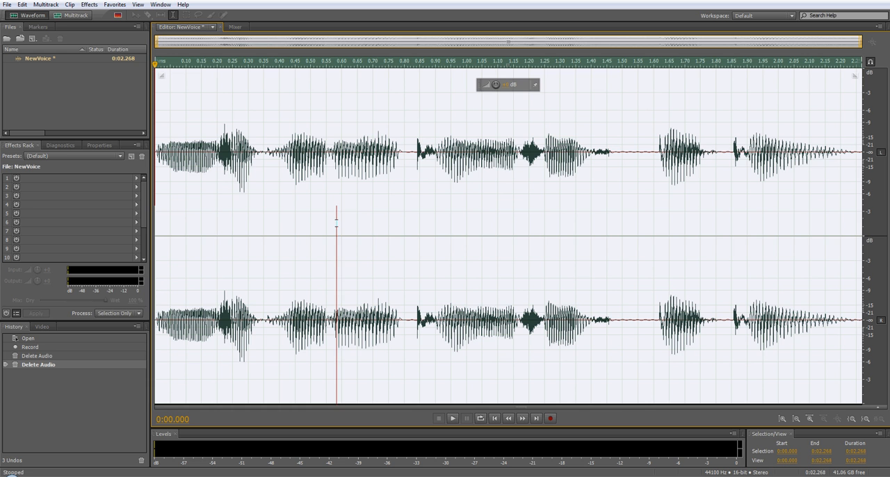
pyautogui.click(452, 418)
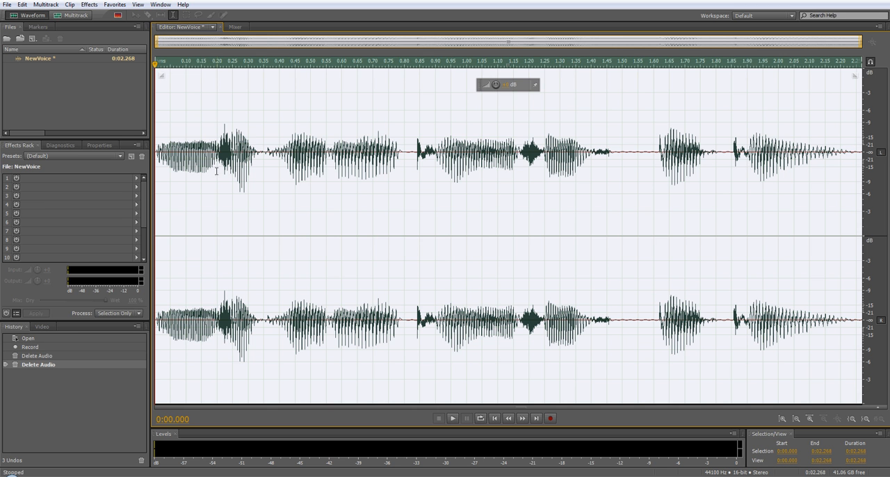
pyautogui.click(90, 5)
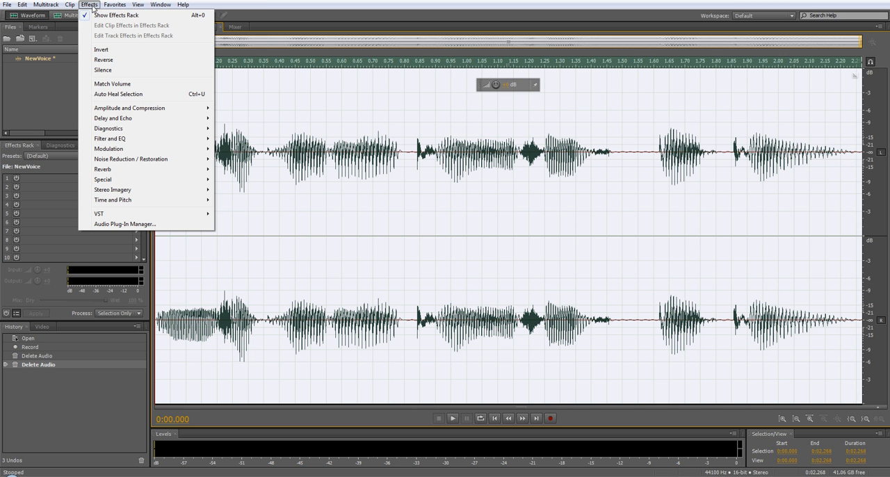
pyautogui.moveTo(111, 108)
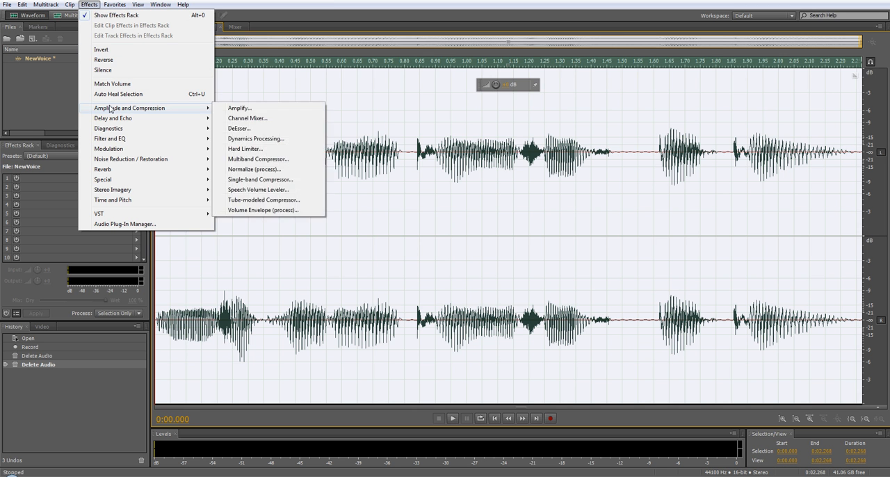
pyautogui.click(251, 169)
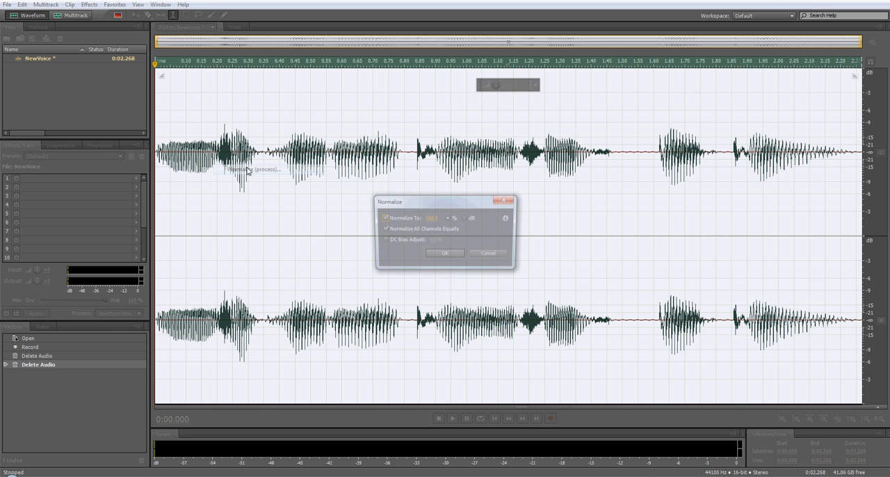
pyautogui.click(445, 255)
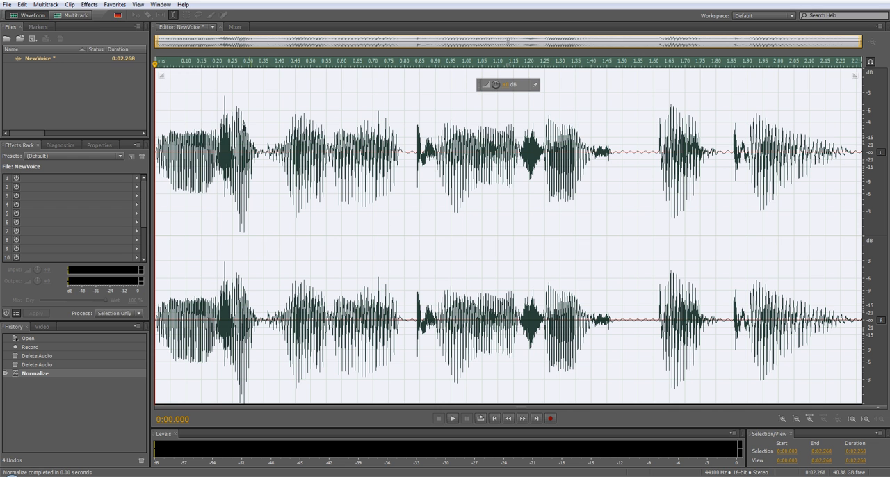
# Try the Chorus effect with the Rich Chorus preset on the whole recording, listen to it, and undo it.
pyautogui.click(88, 5)
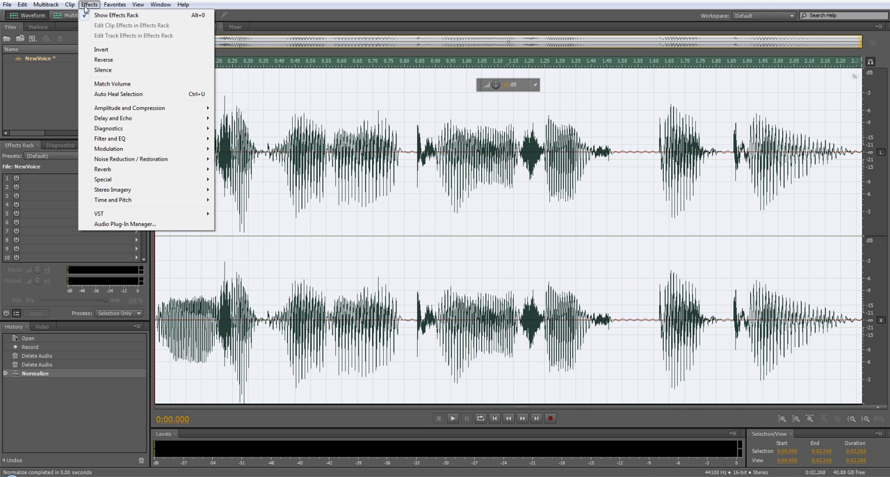
pyautogui.moveTo(102, 119)
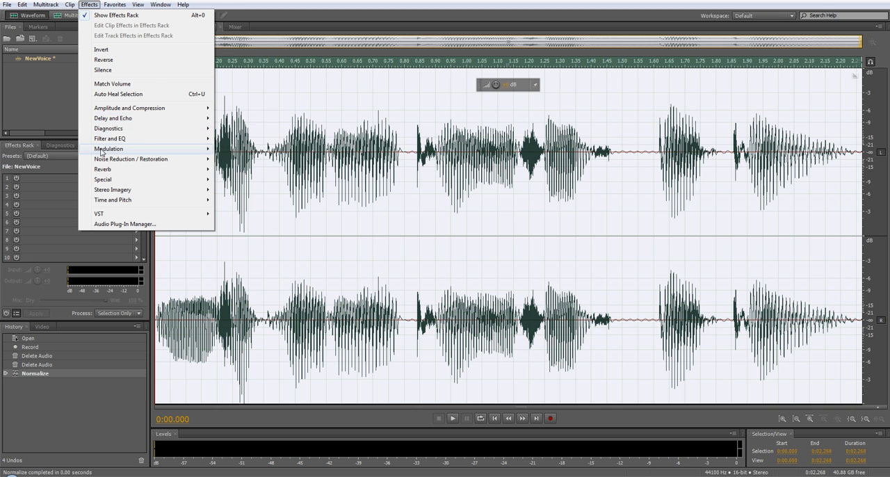
pyautogui.moveTo(104, 150)
pyautogui.click(236, 149)
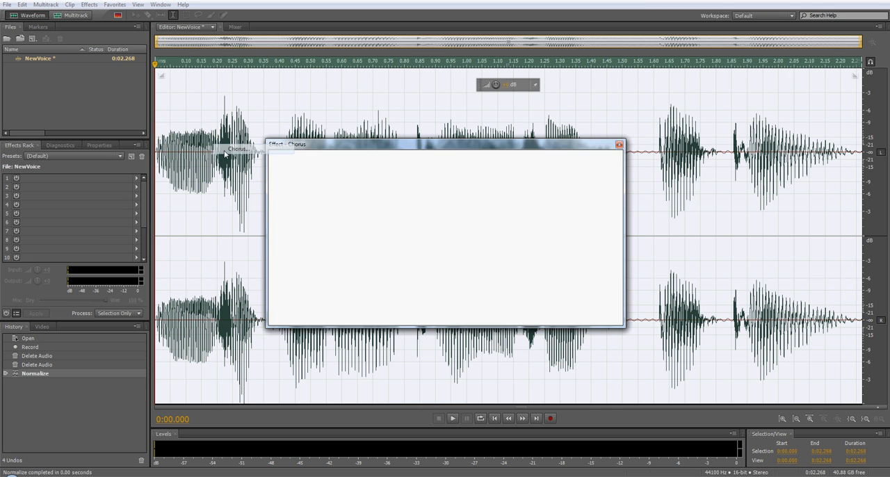
pyautogui.click(312, 161)
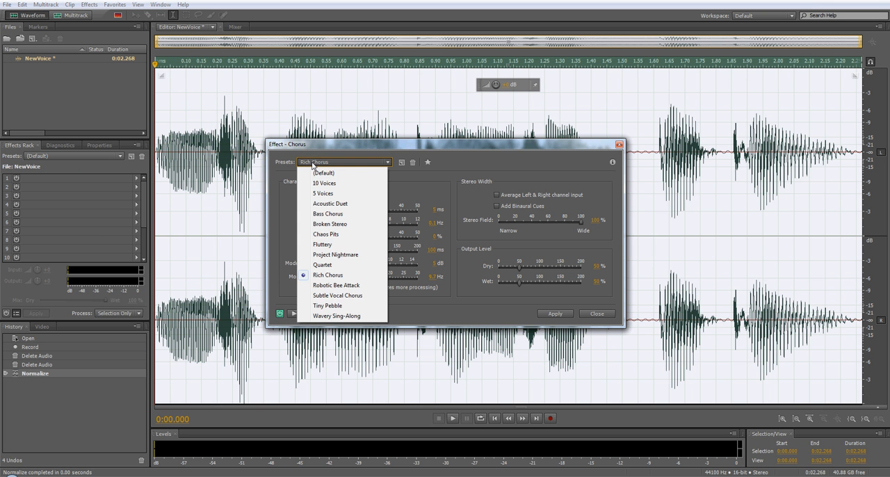
pyautogui.click(329, 281)
pyautogui.click(556, 314)
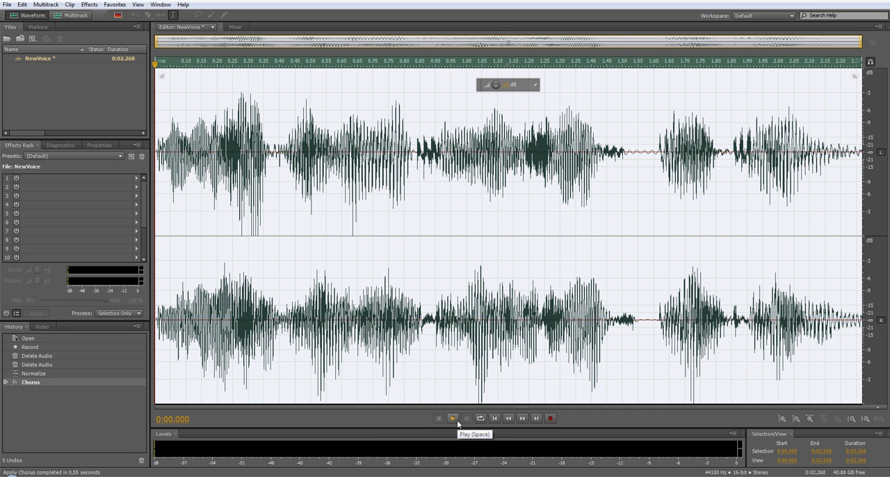
pyautogui.click(455, 420)
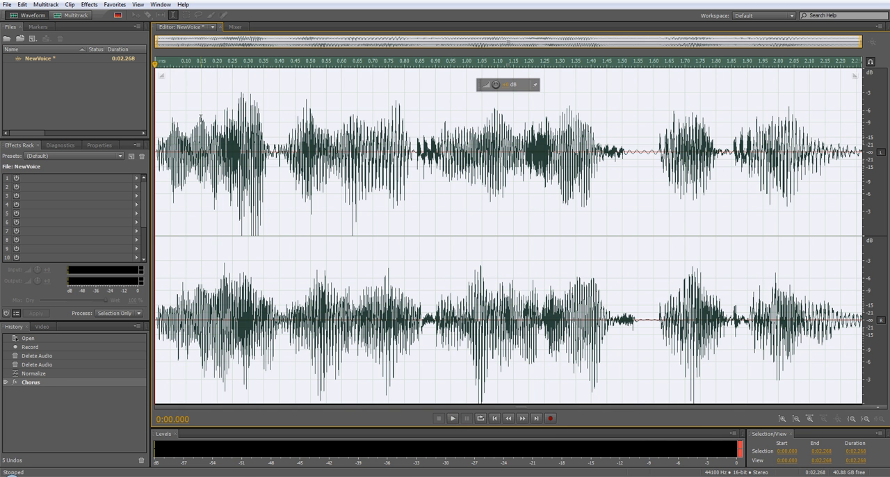
pyautogui.hotkey('ctrl', 'z')
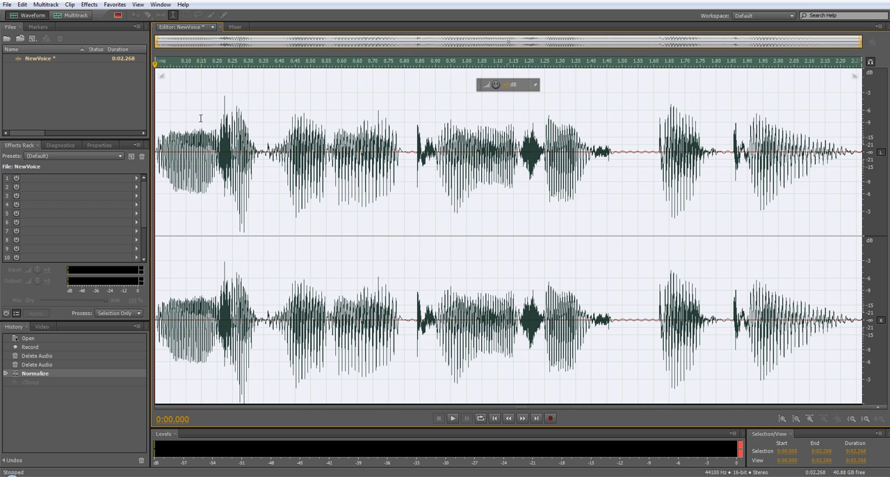
# Try the Stretch and Pitch effect with the Cutting Power preset on the recording, listen to it, and undo it.
pyautogui.click(88, 5)
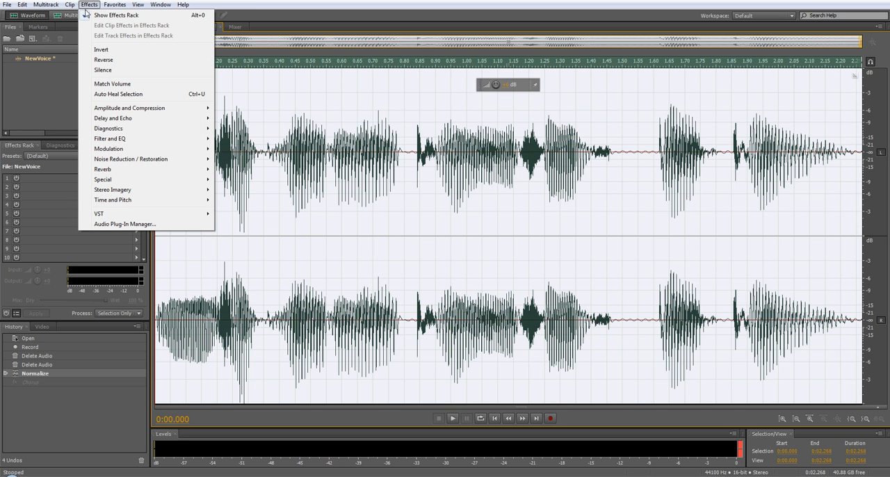
pyautogui.moveTo(112, 172)
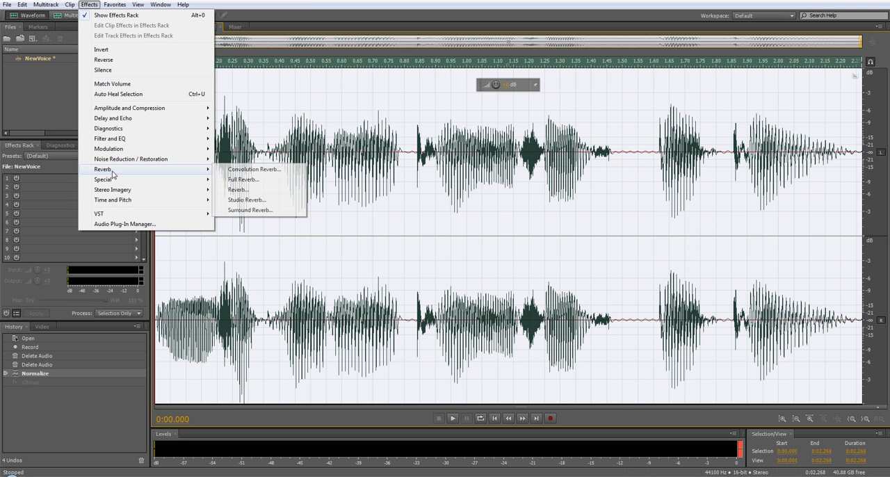
pyautogui.moveTo(115, 201)
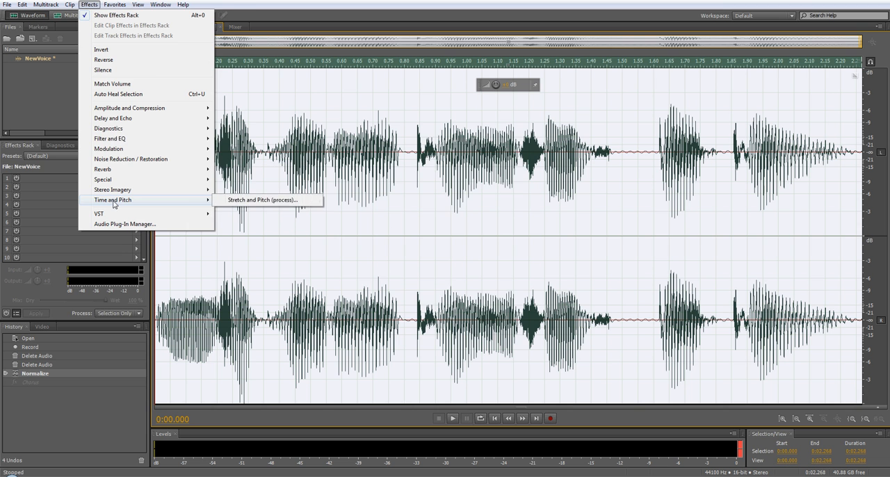
pyautogui.click(243, 201)
pyautogui.click(379, 149)
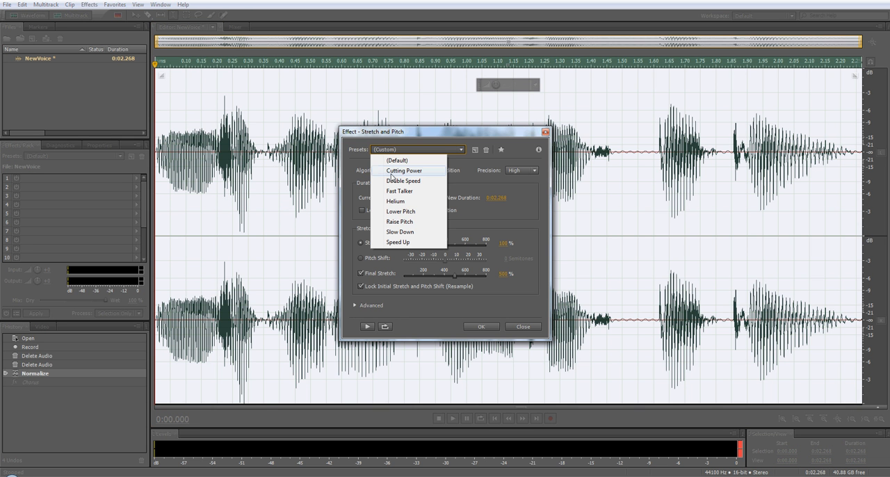
pyautogui.click(417, 171)
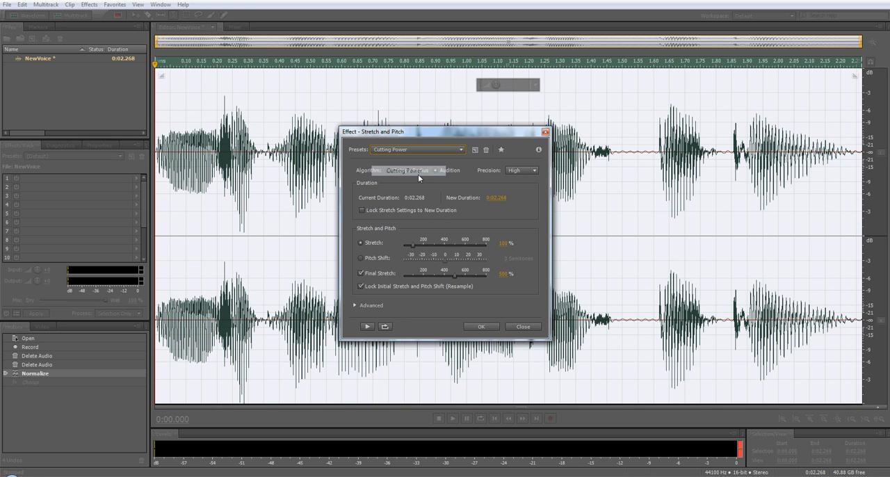
pyautogui.click(473, 327)
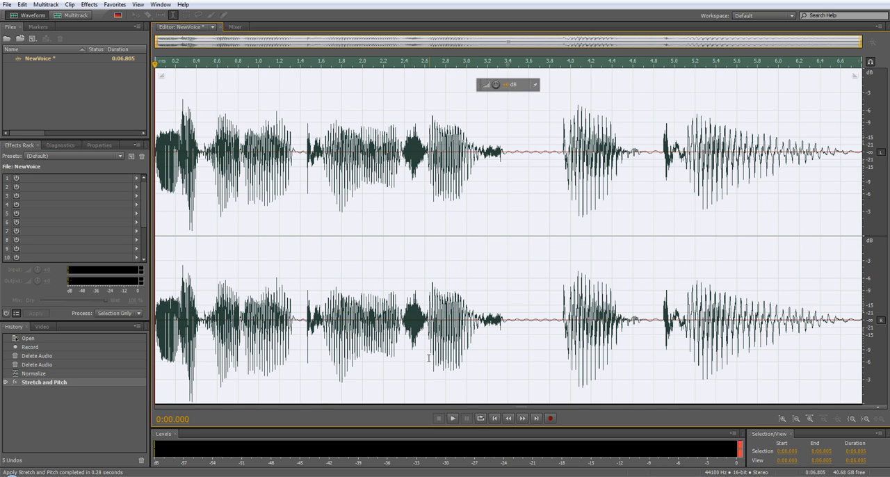
pyautogui.click(453, 418)
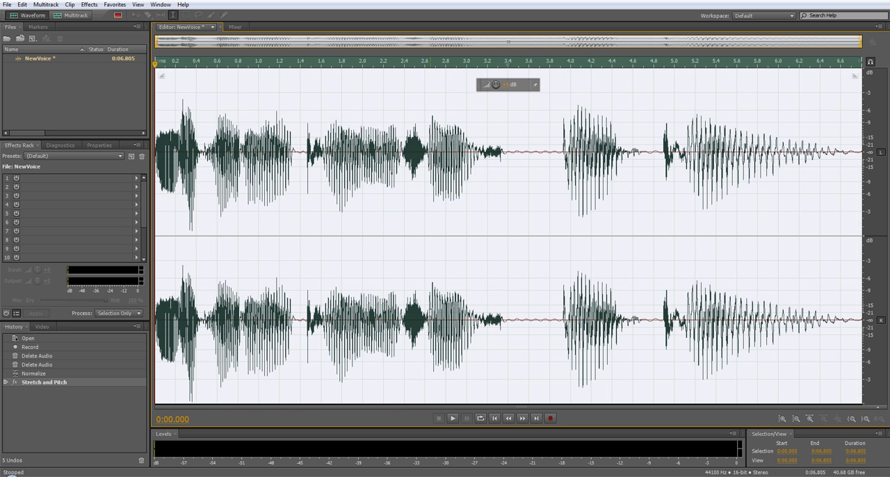
pyautogui.hotkey('ctrl', 'z')
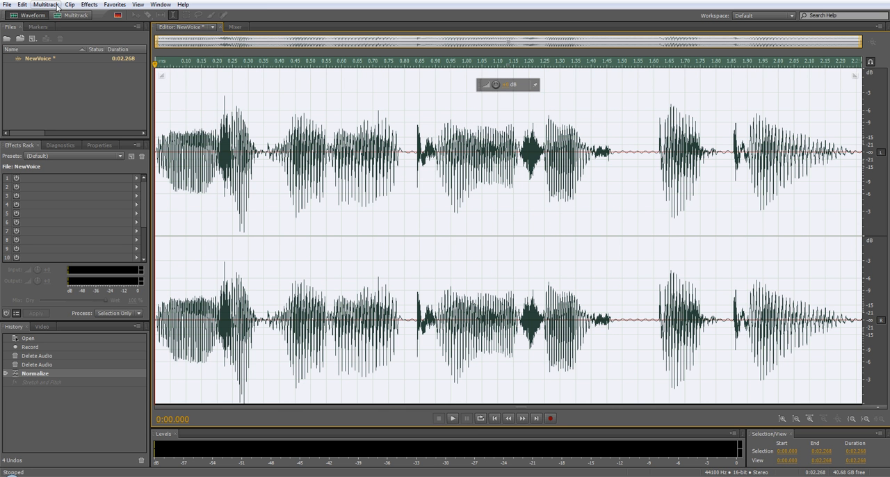
# Try the Flanger modulation effect with a preset on the recording, listen to it, and undo it.
pyautogui.click(84, 6)
pyautogui.moveTo(132, 149)
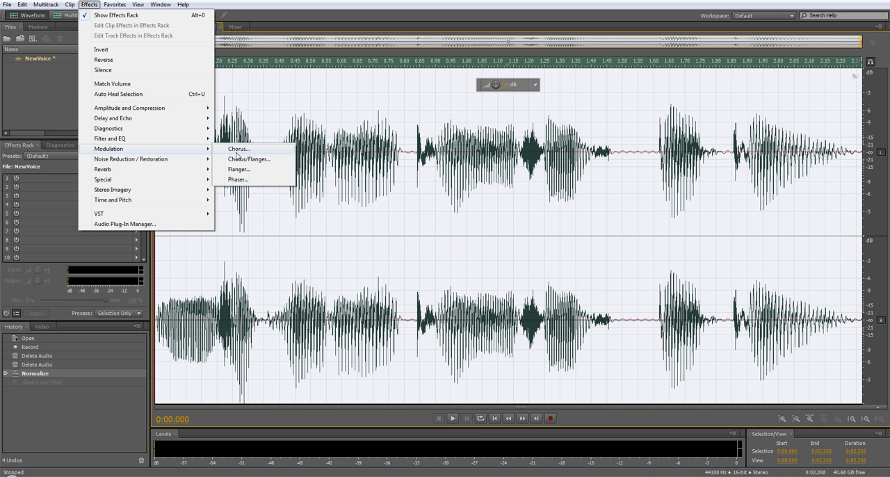
pyautogui.click(245, 169)
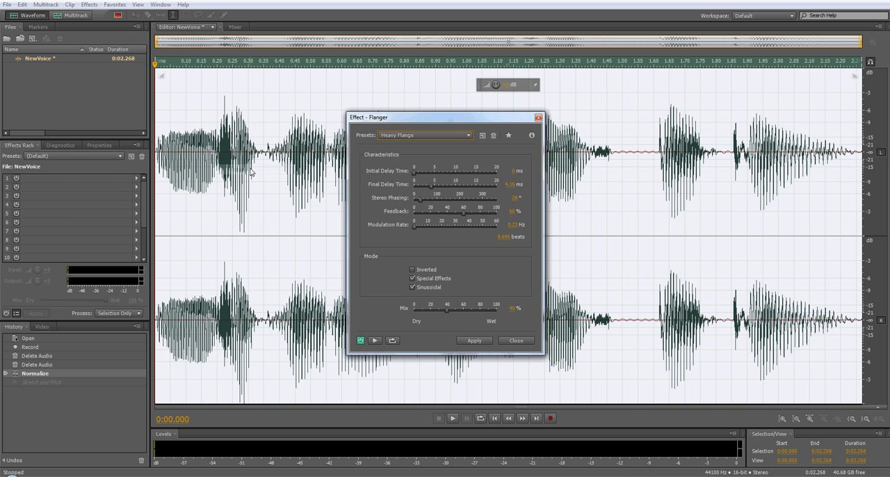
pyautogui.click(420, 135)
pyautogui.click(409, 227)
pyautogui.click(474, 339)
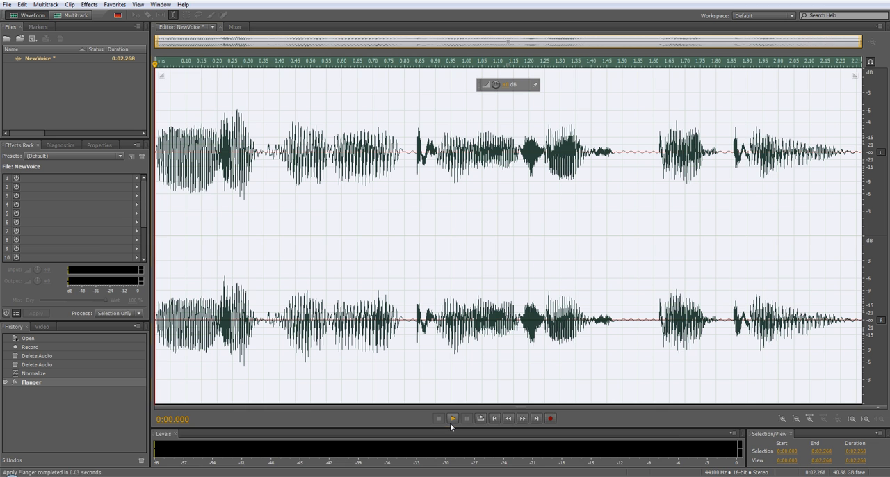
pyautogui.click(451, 420)
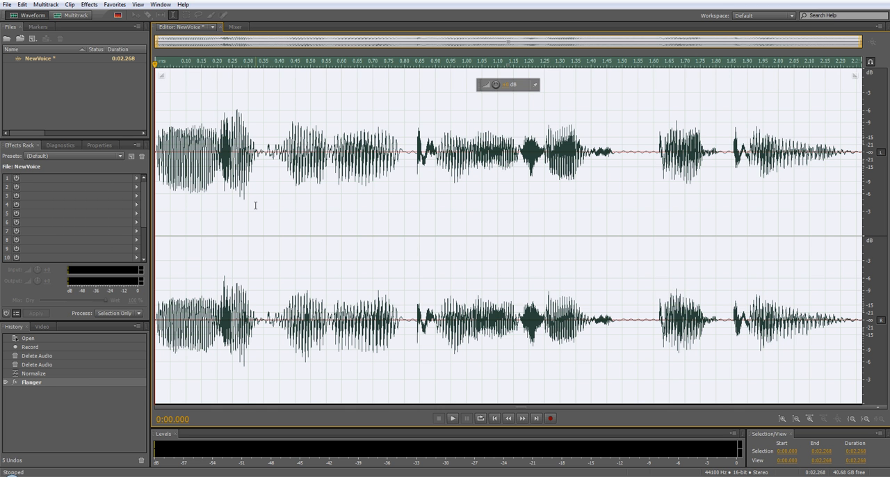
pyautogui.hotkey('ctrl', 'z')
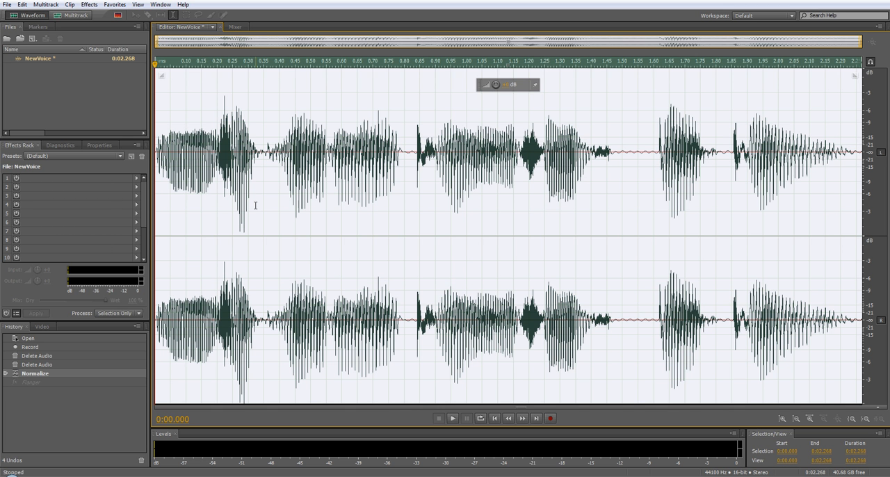
# Create a 44100 Hz, 16-bit stereo multitrack session named MikeSession, overwriting the existing session of that name.
pyautogui.click(78, 16)
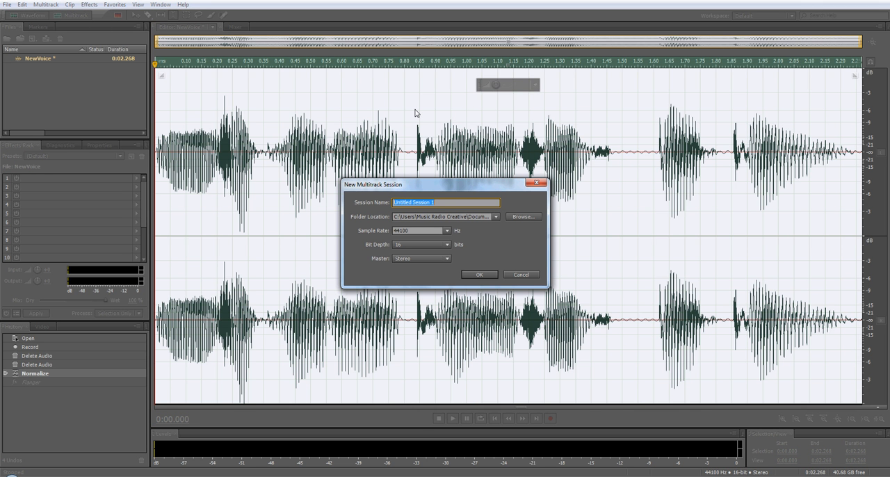
pyautogui.write('MikeSession')
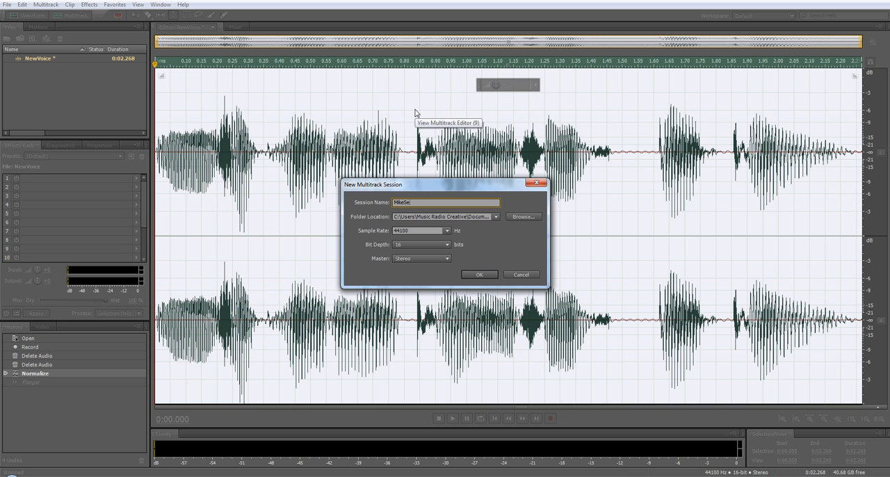
pyautogui.click(472, 274)
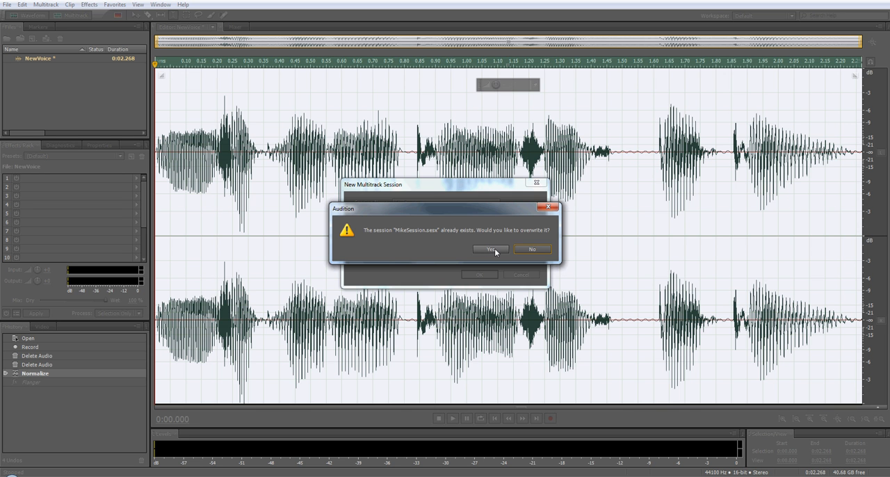
pyautogui.click(495, 249)
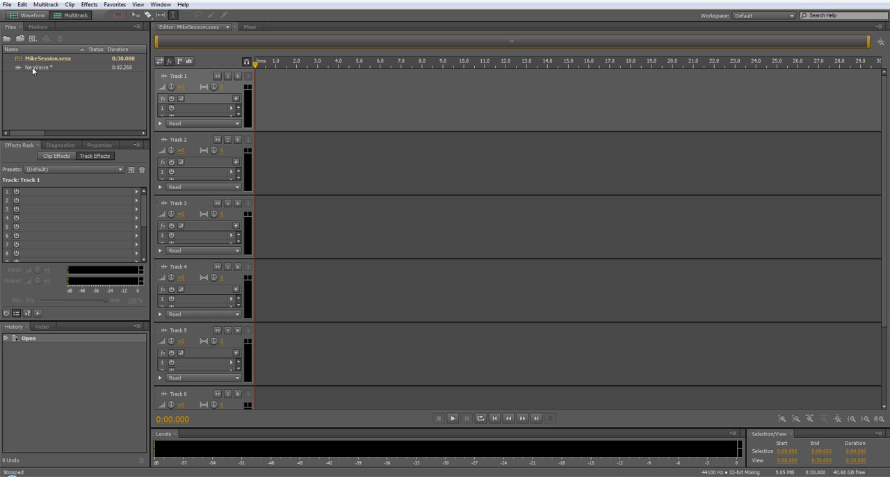
# Place the NewVoice clip at the start of Track 1 and turn off snapping for the session.
pyautogui.moveTo(32, 67); pyautogui.dragTo(276, 108)
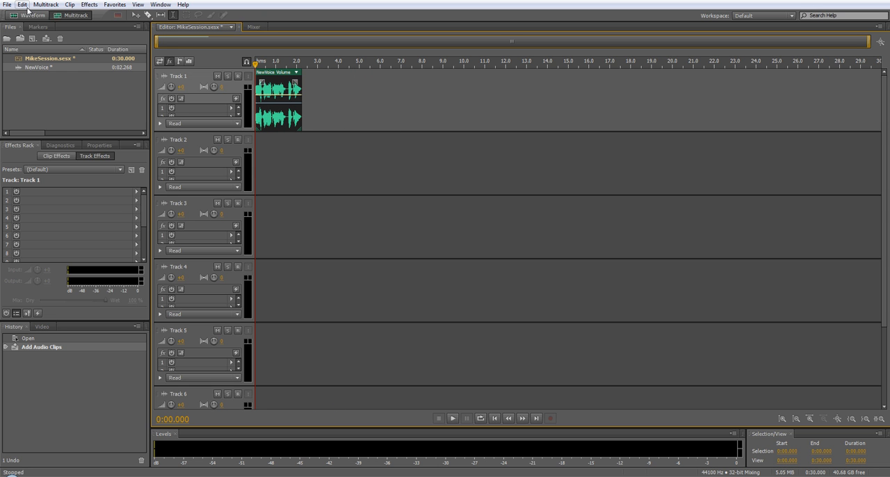
pyautogui.click(23, 5)
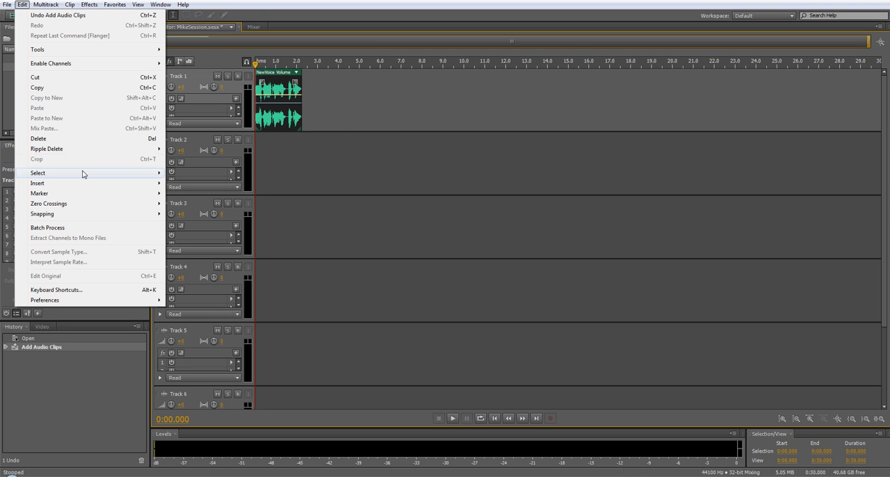
pyautogui.moveTo(91, 215)
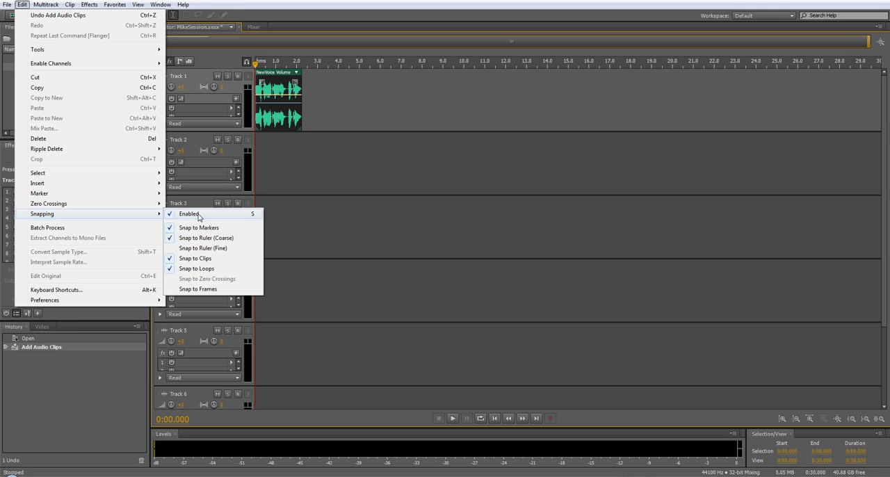
pyautogui.click(199, 214)
pyautogui.moveTo(294, 119); pyautogui.dragTo(265, 104)
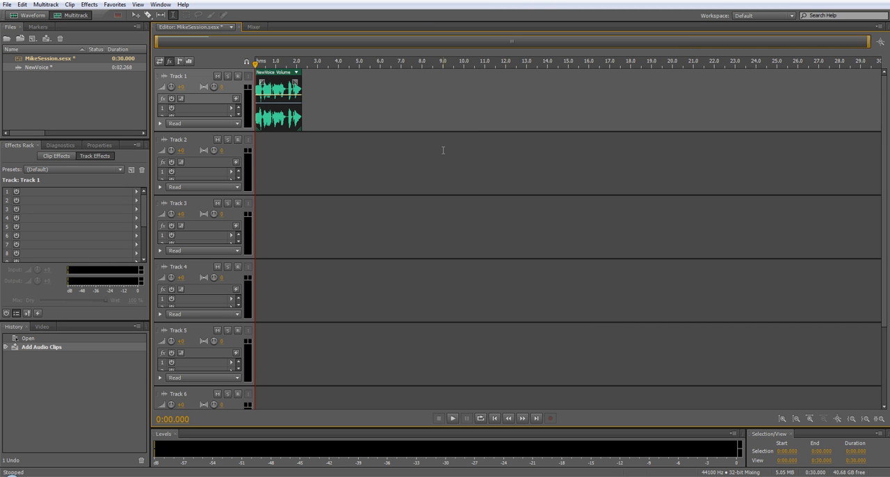
# Add a second copy of NewVoice to Track 2, starting slightly after the clip on Track 1.
pyautogui.click(853, 419)
pyautogui.click(853, 419)
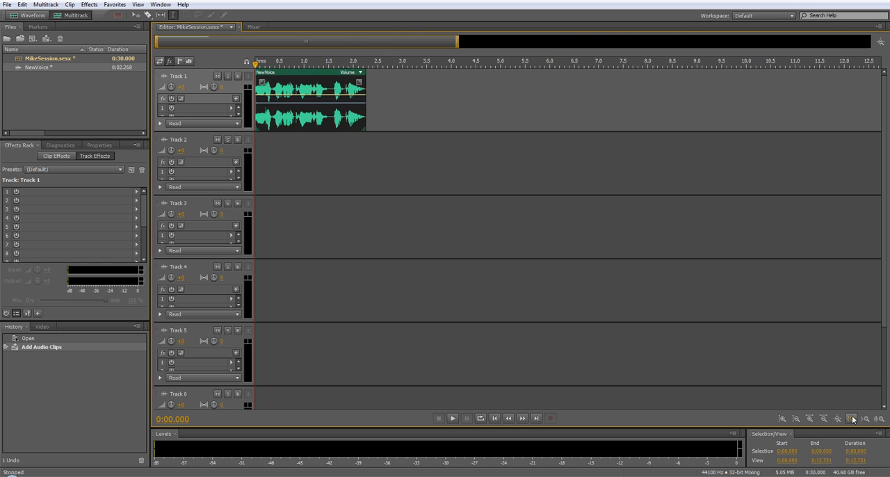
pyautogui.click(853, 419)
pyautogui.click(853, 419)
pyautogui.click(853, 419)
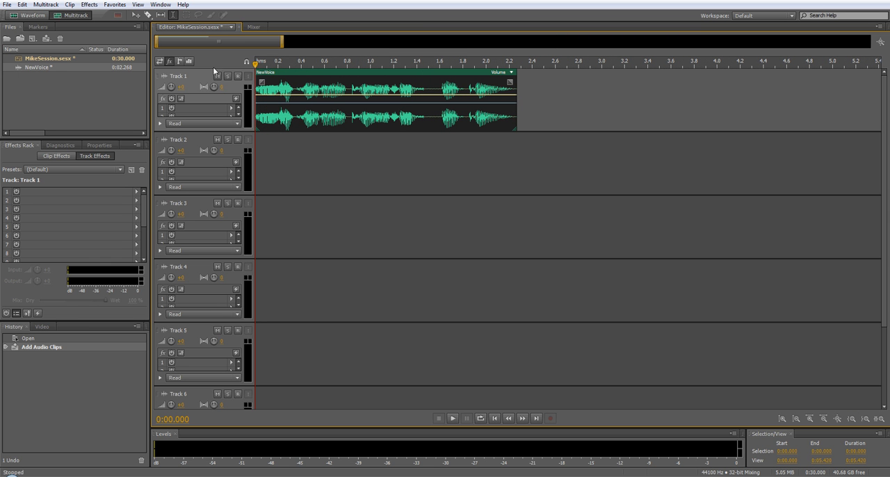
pyautogui.moveTo(32, 66); pyautogui.dragTo(260, 162)
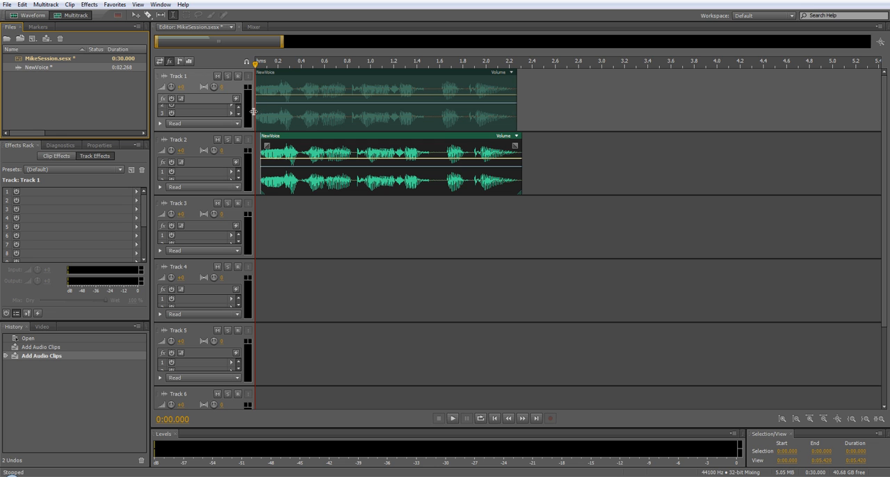
# Add three keyframes to the pan envelope of the Track 2 clip and lower them near the clip's bottom edge to pan it right.
pyautogui.click(276, 167)
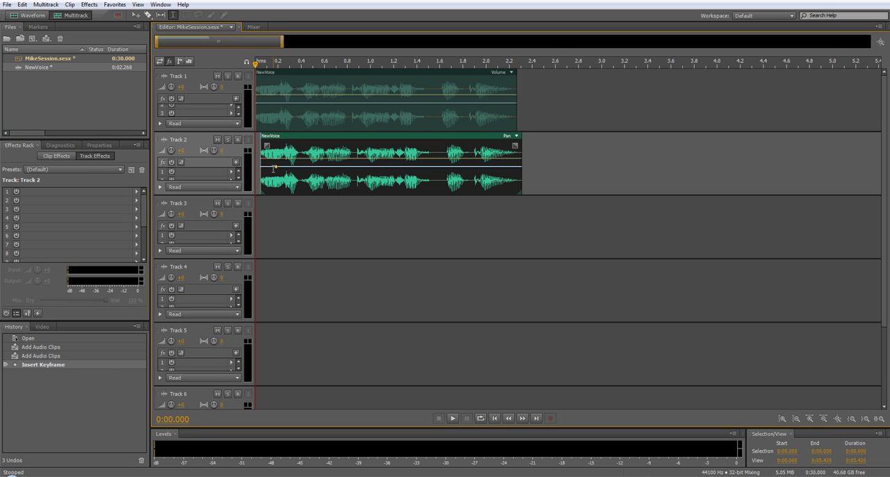
pyautogui.moveTo(274, 168); pyautogui.dragTo(341, 171)
pyautogui.click(293, 190)
pyautogui.click(382, 173)
pyautogui.moveTo(382, 173); pyautogui.dragTo(383, 190)
pyautogui.moveTo(340, 172); pyautogui.dragTo(340, 191)
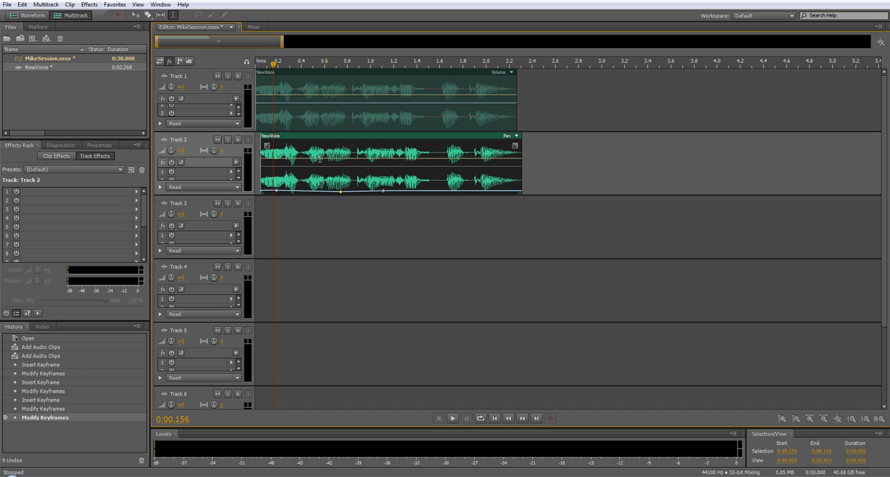
# Raise the pan envelope of the Track 1 clip to pan it left, and play the session from the start.
pyautogui.click(290, 103)
pyautogui.moveTo(290, 103); pyautogui.dragTo(271, 82)
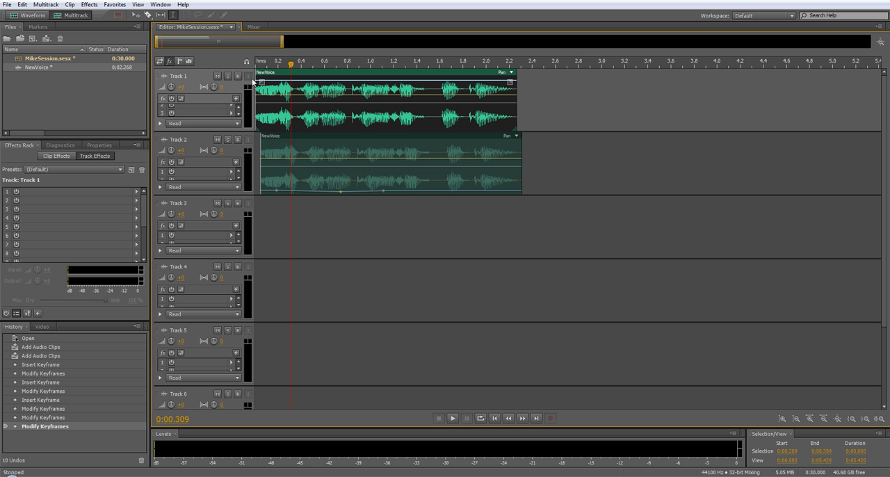
pyautogui.moveTo(291, 66); pyautogui.dragTo(249, 68)
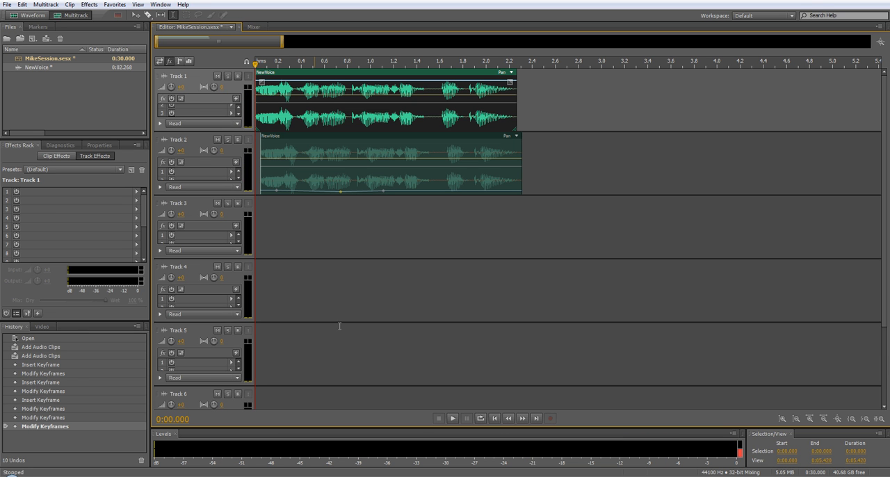
pyautogui.click(452, 419)
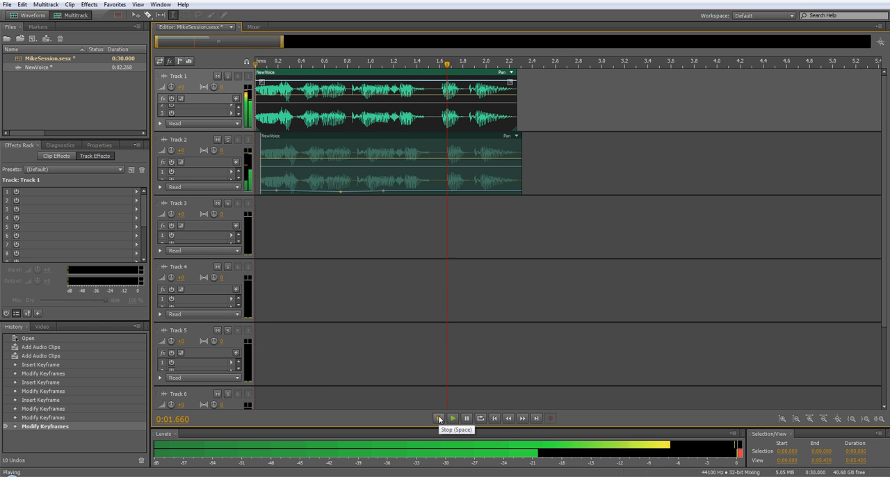
pyautogui.click(438, 418)
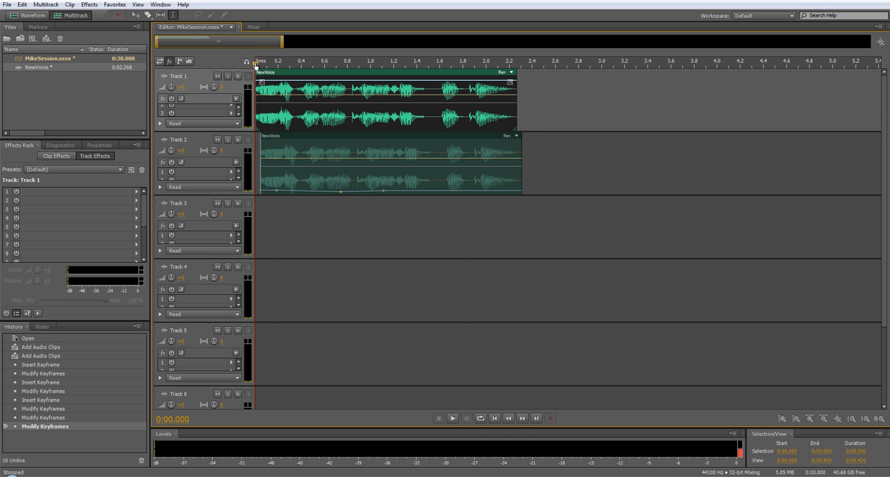
# Replay the two panned voice tracks twice from the beginning of the session to check the stereo effect.
pyautogui.moveTo(255, 63); pyautogui.dragTo(523, 67)
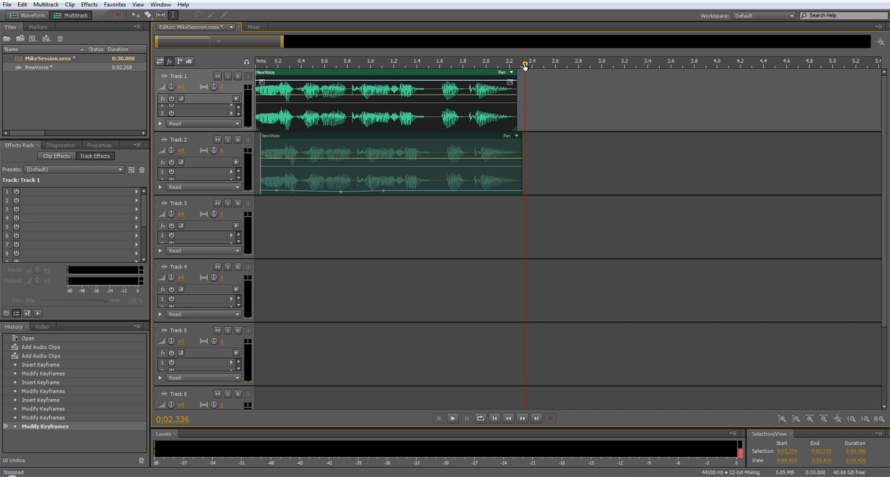
pyautogui.moveTo(524, 66); pyautogui.dragTo(194, 73)
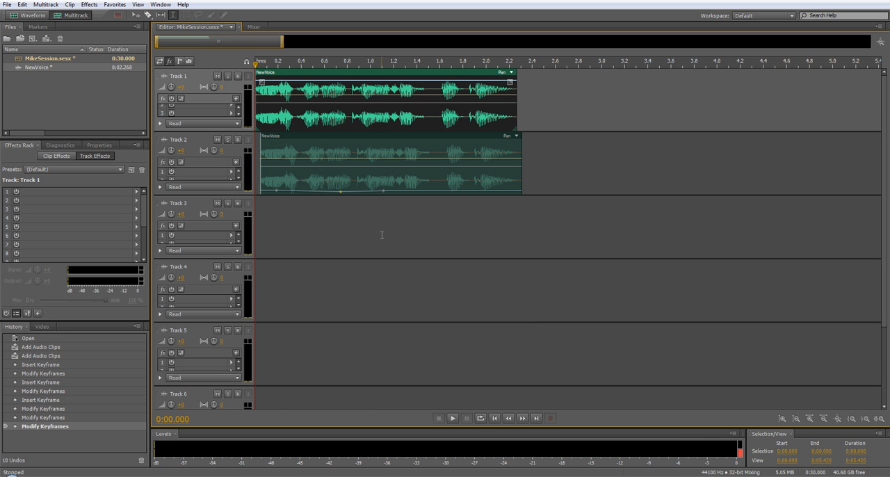
pyautogui.click(454, 418)
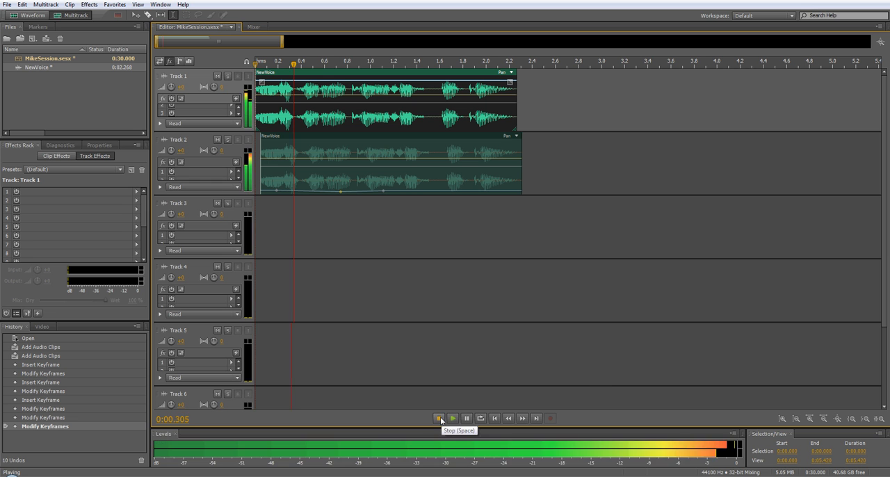
pyautogui.click(440, 419)
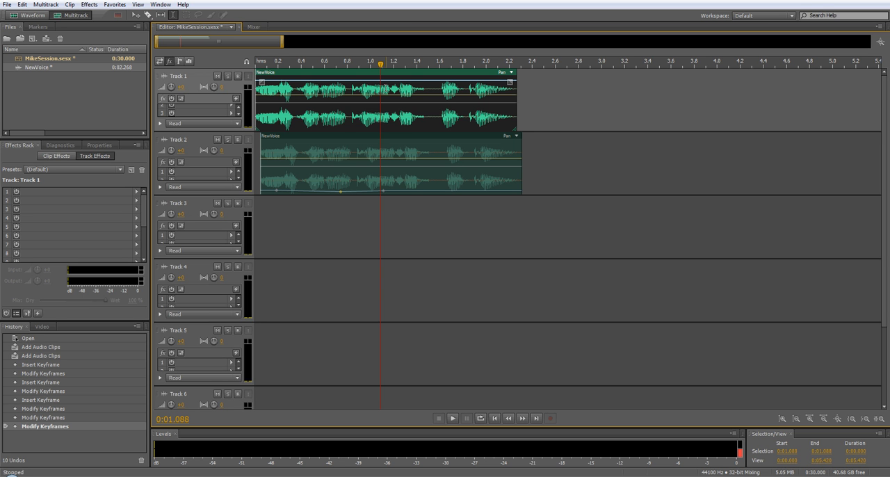
pyautogui.moveTo(380, 64); pyautogui.dragTo(186, 70)
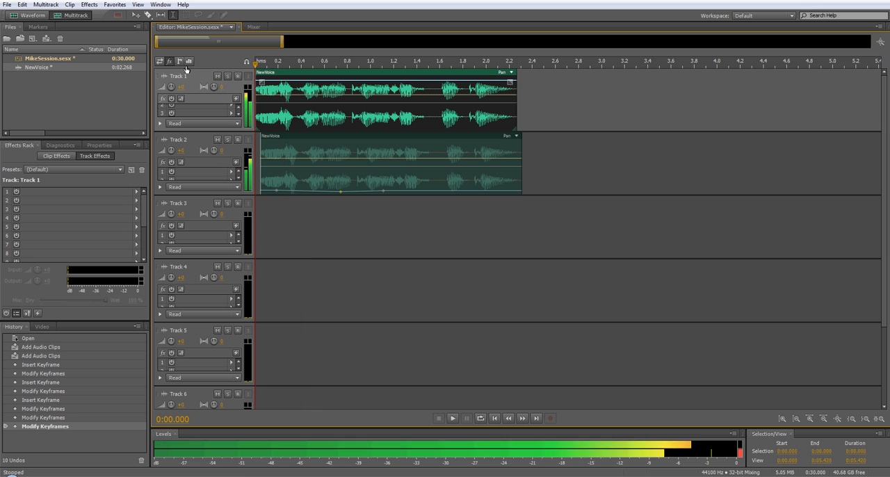
pyautogui.click(452, 418)
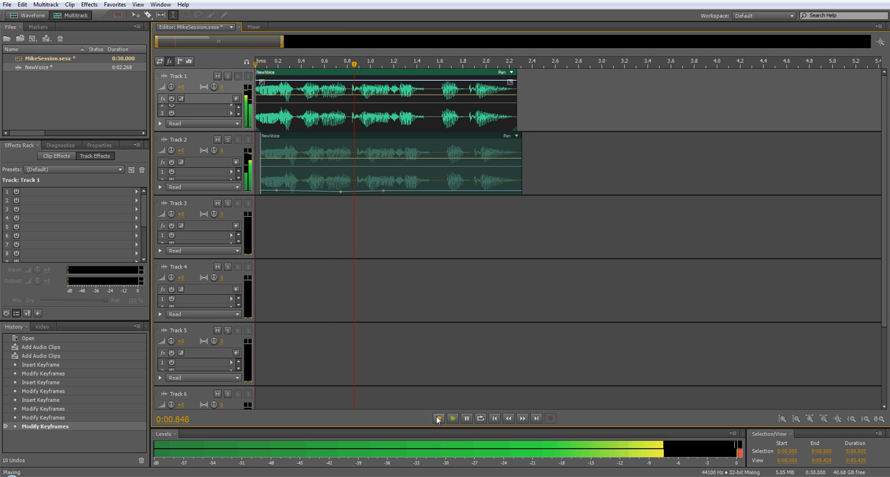
pyautogui.click(439, 420)
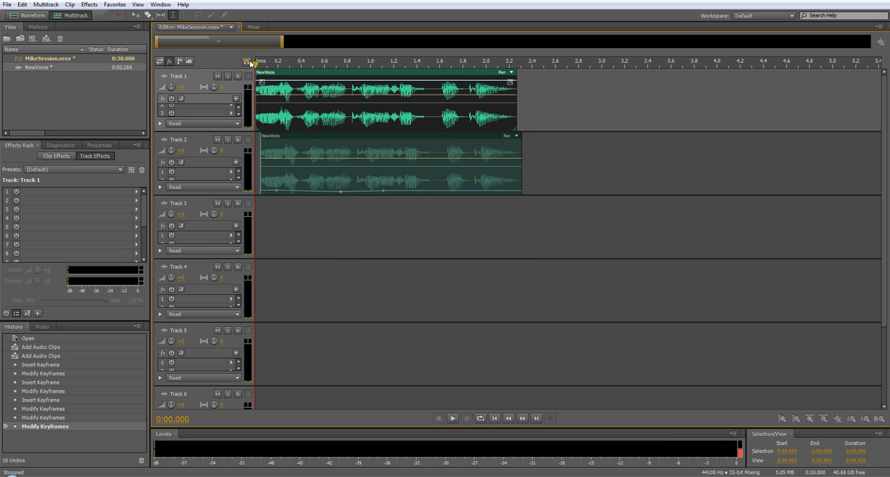